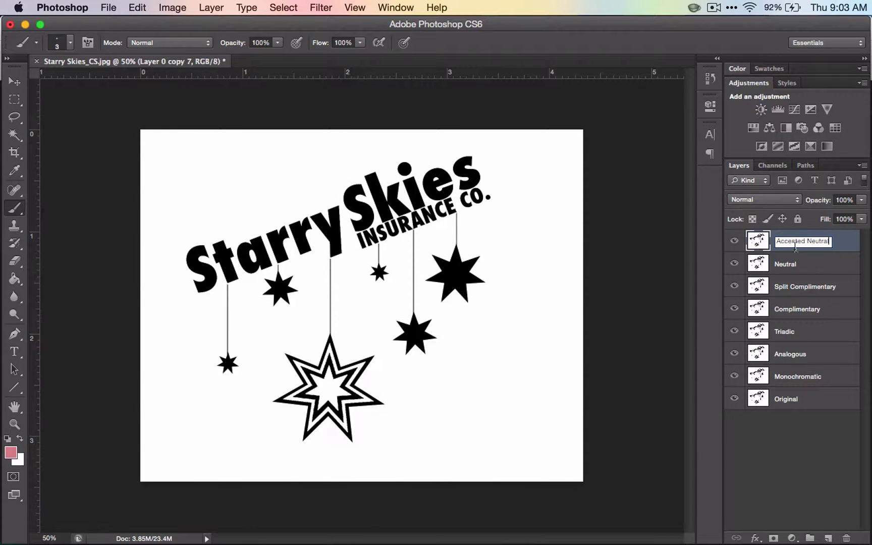
Step: Commit the top layer's name as Accented Neutral and bring up Adobe Color CC in Chrome
{"action": "key", "text": "Return"}
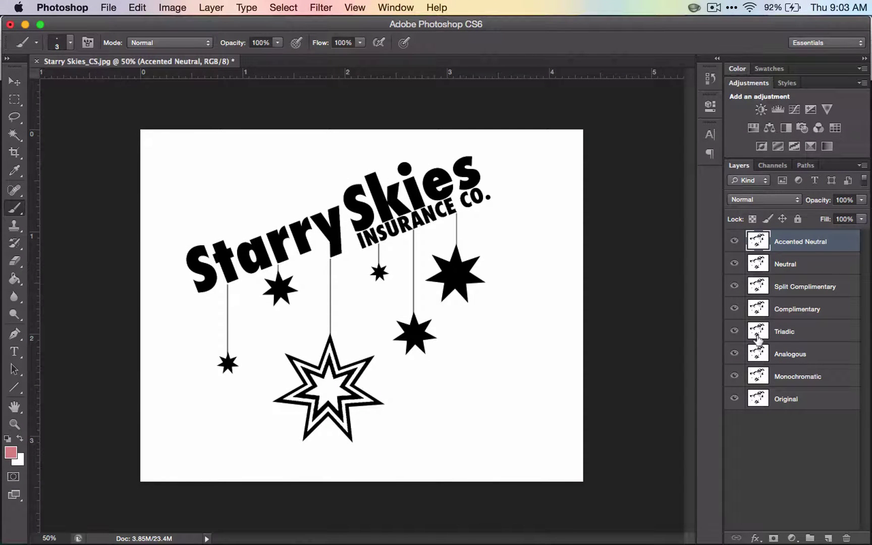
{"action": "key", "text": "super+Tab"}
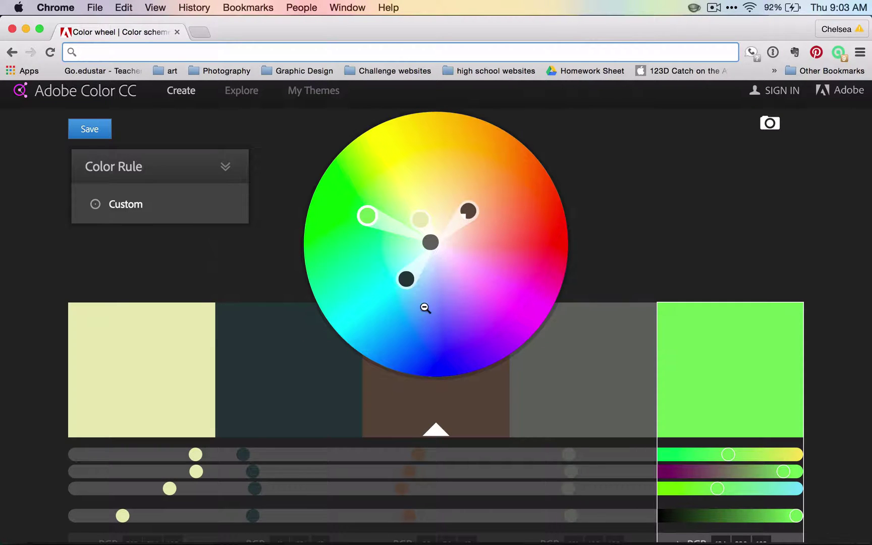
Step: Switch the colour rule to Analogous and adjust the swatches' brightness sliders
{"action": "mouse_move", "coordinate": [216, 230]}
{"action": "left_click", "coordinate": [129, 208]}
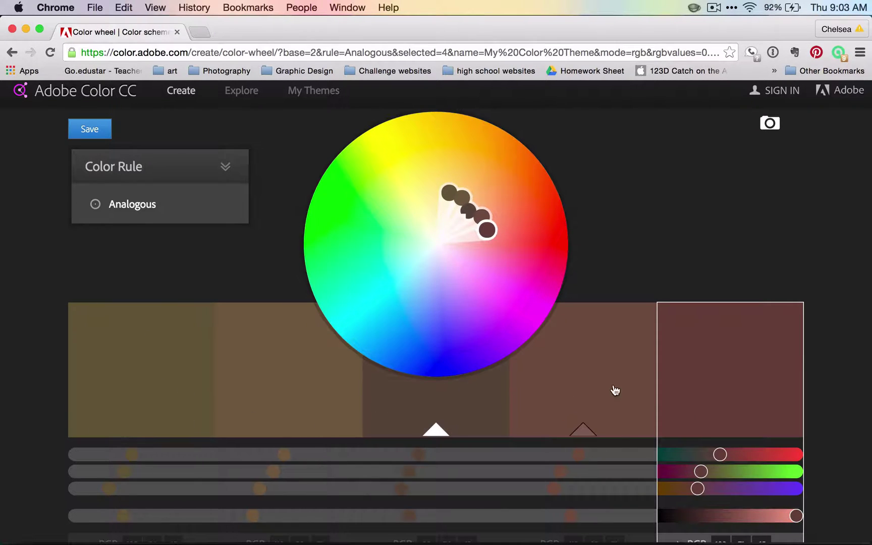
{"action": "scroll", "coordinate": [453, 411], "scroll_direction": "down", "scroll_amount": 4}
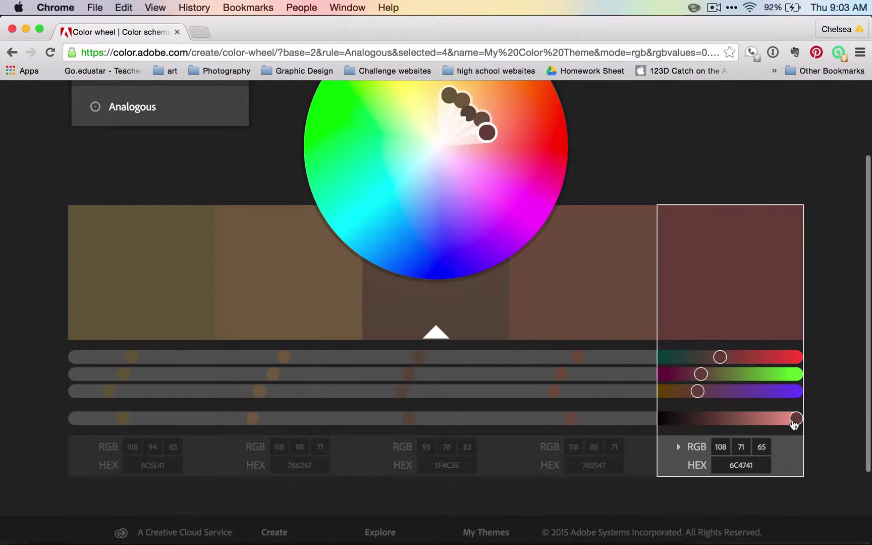
{"action": "mouse_move", "coordinate": [795, 419]}
{"action": "left_mouse_down"}
{"action": "mouse_move", "coordinate": [720, 420]}
{"action": "mouse_move", "coordinate": [796, 418]}
{"action": "mouse_move", "coordinate": [780, 418]}
{"action": "left_mouse_up"}
{"action": "left_click_drag", "start_coordinate": [576, 418], "coordinate": [618, 405]}
{"action": "left_click_drag", "start_coordinate": [410, 418], "coordinate": [477, 413]}
{"action": "mouse_move", "coordinate": [253, 417]}
{"action": "left_mouse_down"}
{"action": "mouse_move", "coordinate": [293, 417]}
{"action": "mouse_move", "coordinate": [256, 419]}
{"action": "left_mouse_up"}
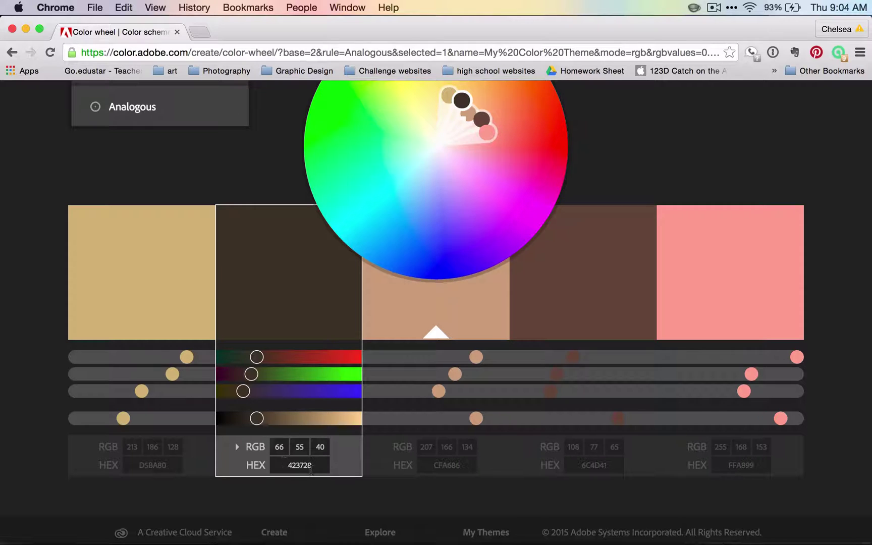
Step: Inspect the HEX values of the first, third and fourth swatches
{"action": "left_click", "coordinate": [174, 466]}
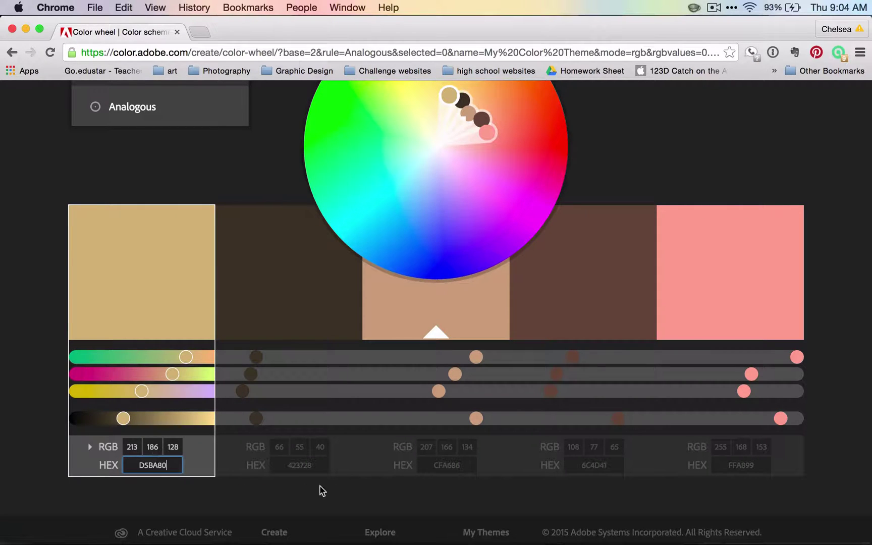
{"action": "left_click", "coordinate": [447, 464]}
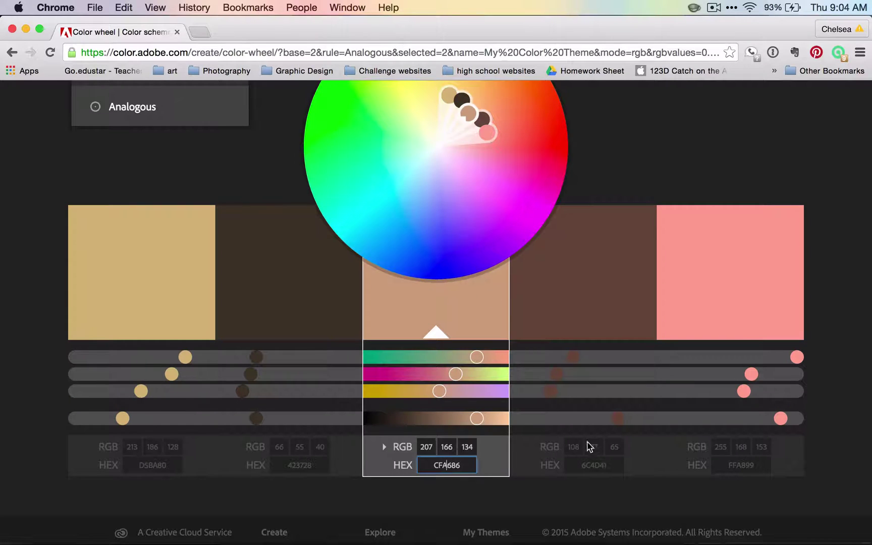
{"action": "left_click", "coordinate": [599, 465]}
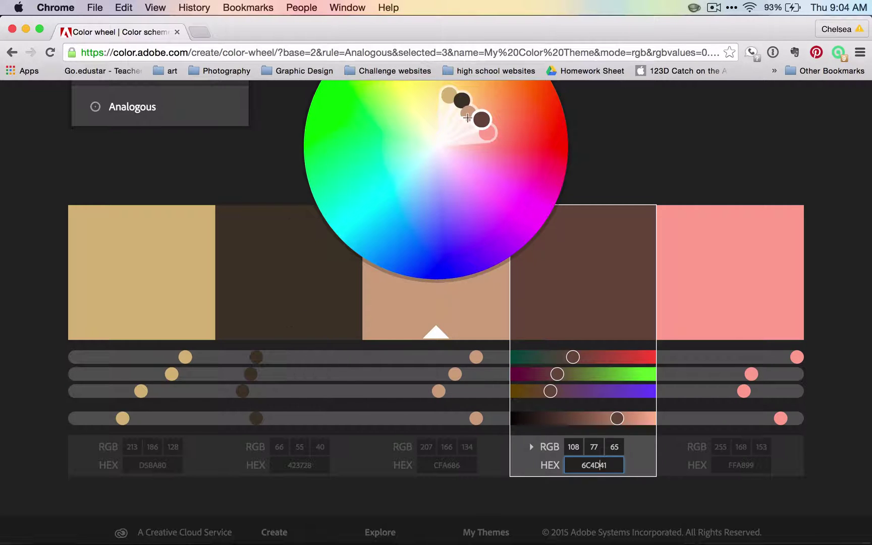
Step: Rotate the analogous theme around the wheel into bright greens
{"action": "mouse_move", "coordinate": [468, 116]}
{"action": "left_mouse_down"}
{"action": "mouse_move", "coordinate": [485, 103]}
{"action": "mouse_move", "coordinate": [467, 101]}
{"action": "mouse_move", "coordinate": [468, 91]}
{"action": "mouse_move", "coordinate": [403, 87]}
{"action": "mouse_move", "coordinate": [367, 118]}
{"action": "mouse_move", "coordinate": [362, 137]}
{"action": "mouse_move", "coordinate": [364, 127]}
{"action": "left_mouse_up"}
{"action": "left_click", "coordinate": [356, 165]}
{"action": "mouse_move", "coordinate": [357, 165]}
{"action": "left_mouse_down"}
{"action": "mouse_move", "coordinate": [395, 150]}
{"action": "mouse_move", "coordinate": [327, 158]}
{"action": "left_mouse_up"}
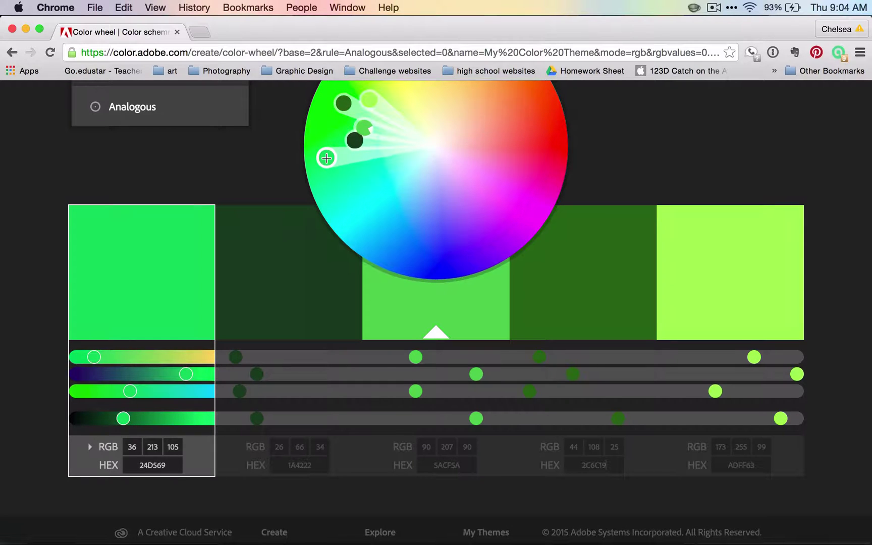
{"action": "scroll", "coordinate": [611, 145], "scroll_direction": "up", "scroll_amount": 3}
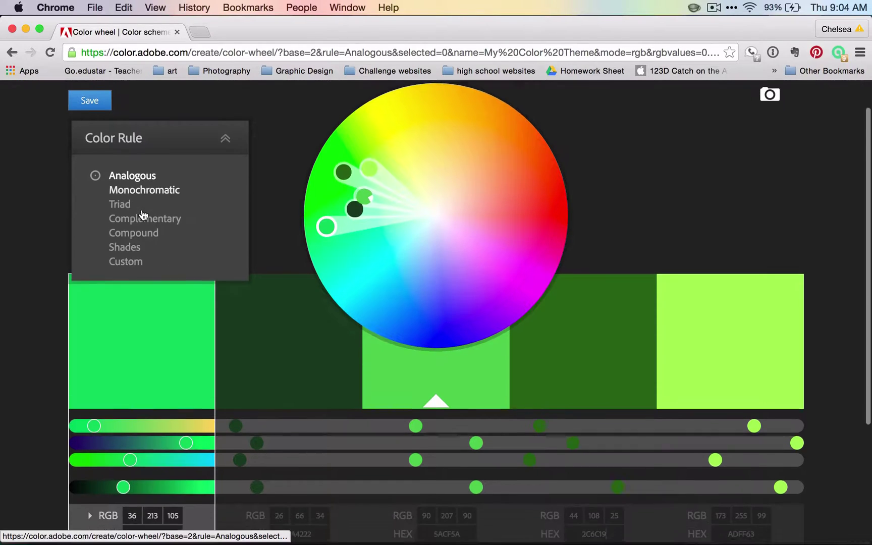
{"action": "scroll", "coordinate": [170, 218], "scroll_direction": "down", "scroll_amount": 5}
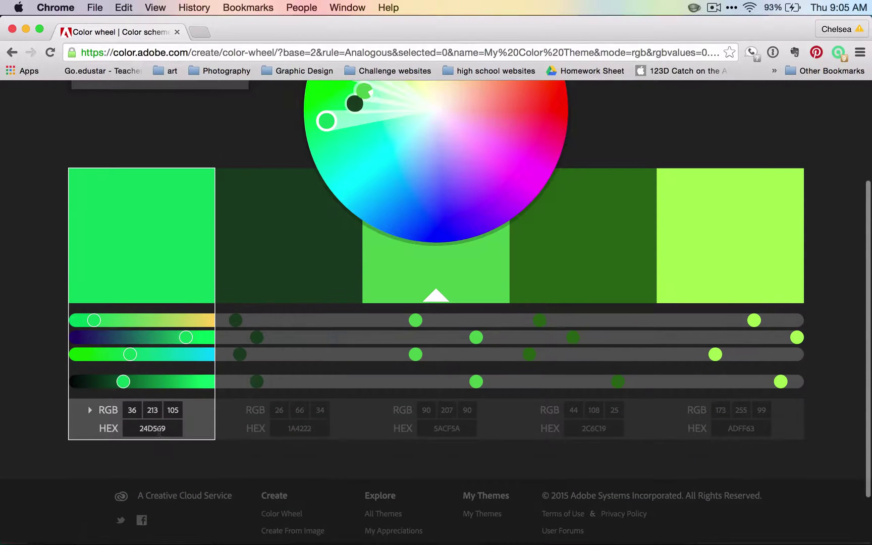
Step: Copy the first swatch's hex code 24D569 and return to Photoshop
{"action": "left_click", "coordinate": [158, 430]}
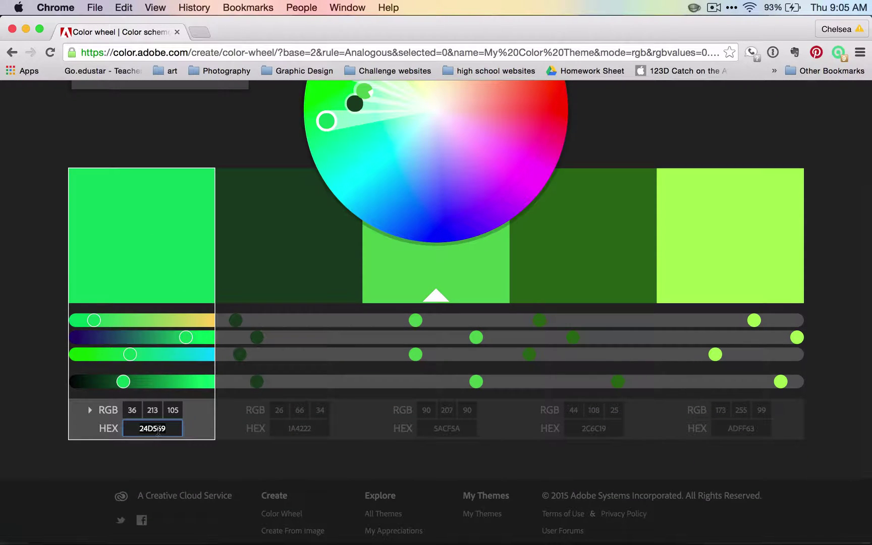
{"action": "key", "text": "super+c"}
{"action": "key", "text": "super+Tab"}
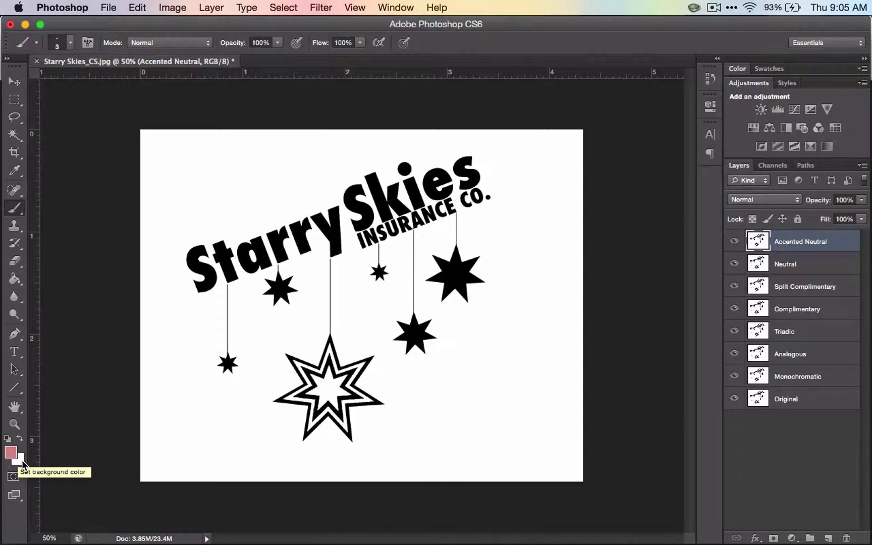
Step: Paste 24D569 over dc8d8d in the foreground Color Picker's hex field and compare with Adobe Color
{"action": "left_click", "coordinate": [9, 451]}
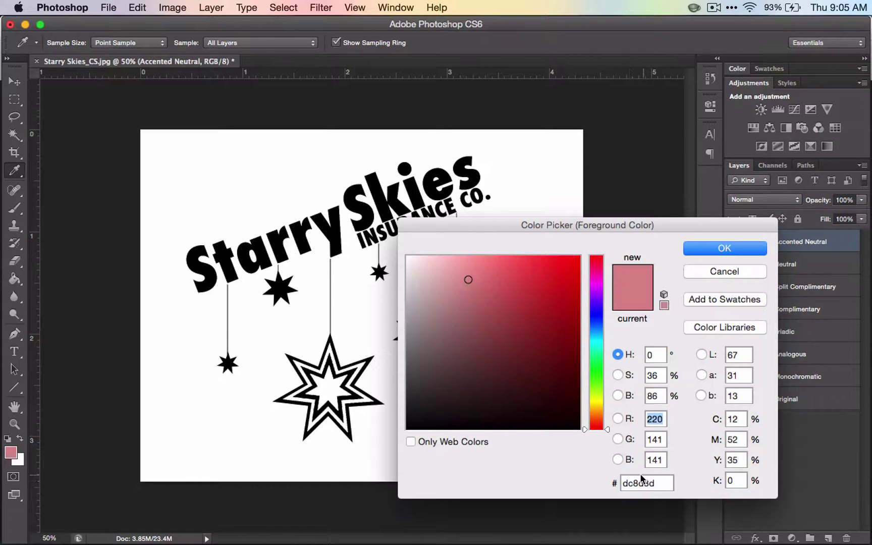
{"action": "left_click_drag", "start_coordinate": [656, 482], "coordinate": [606, 481]}
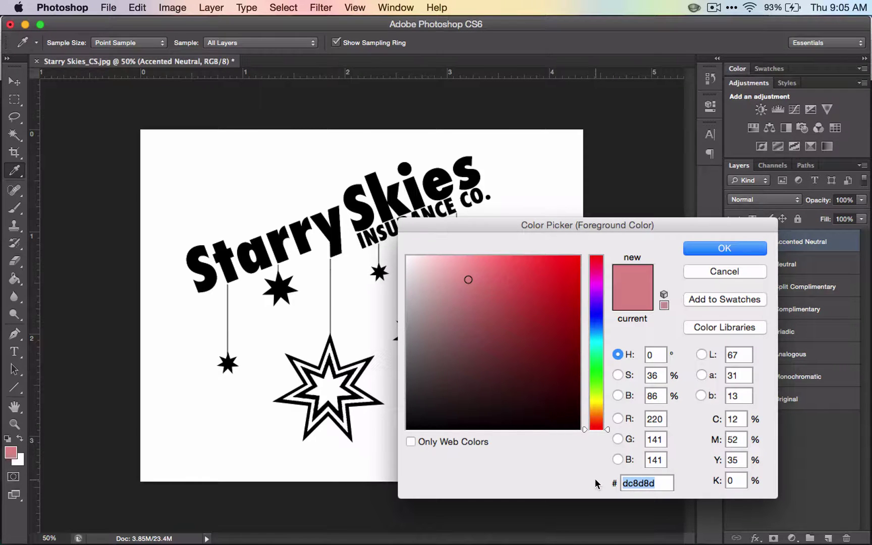
{"action": "key", "text": "super+v"}
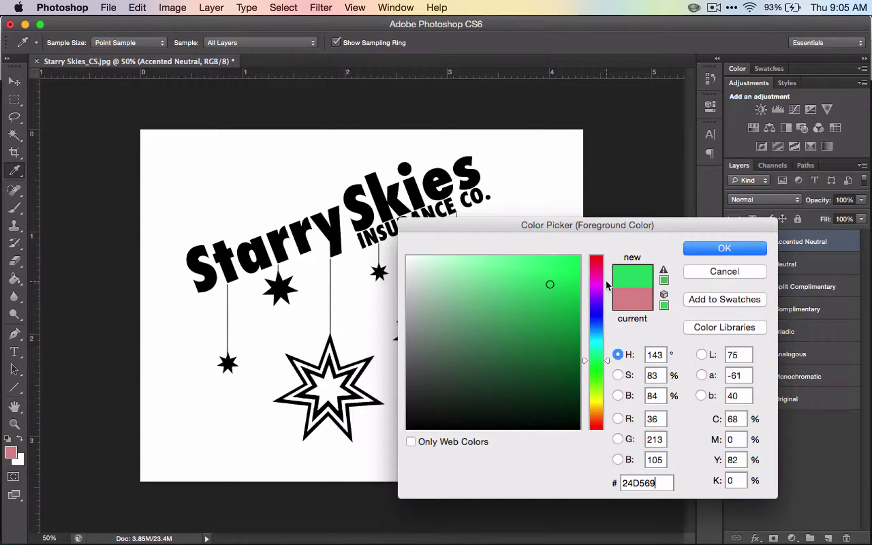
{"action": "key", "text": "super+Tab"}
{"action": "key", "text": "super+Tab"}
Step: Try duller greens, then set the foreground hex code to 29d555
{"action": "left_click", "coordinate": [528, 284]}
{"action": "left_click_drag", "start_coordinate": [527, 284], "coordinate": [540, 321]}
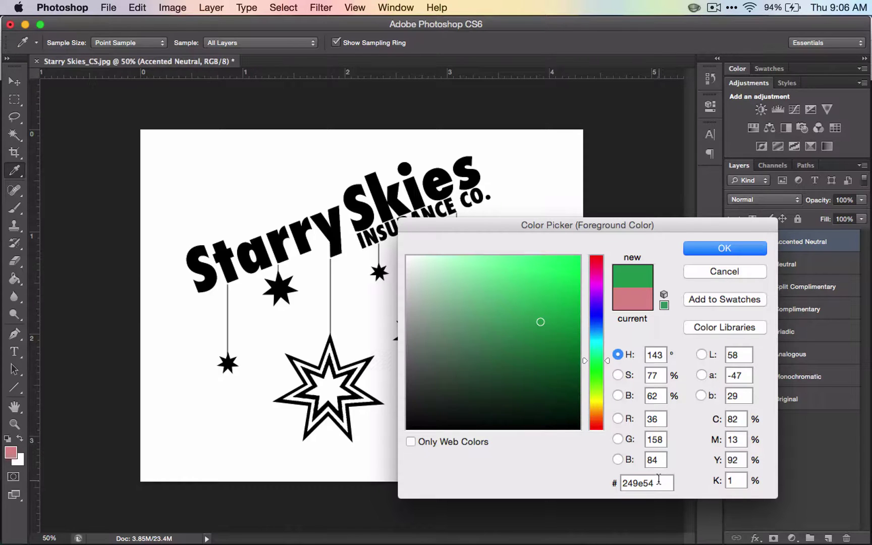
{"action": "left_click_drag", "start_coordinate": [658, 479], "coordinate": [601, 480]}
{"action": "type", "text": "24D569"}
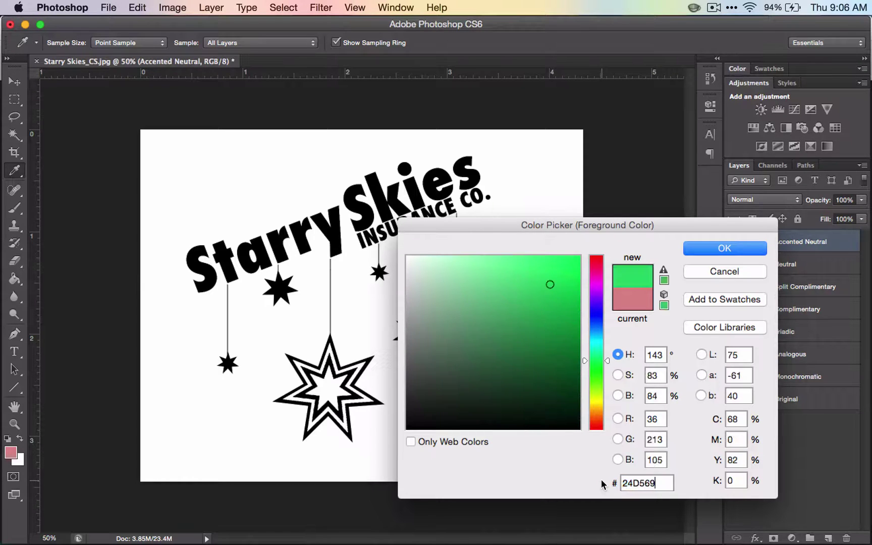
{"action": "key", "text": "BackSpace"}
{"action": "key", "text": "BackSpace"}
{"action": "type", "text": "55"}
{"action": "left_click", "coordinate": [618, 352]}
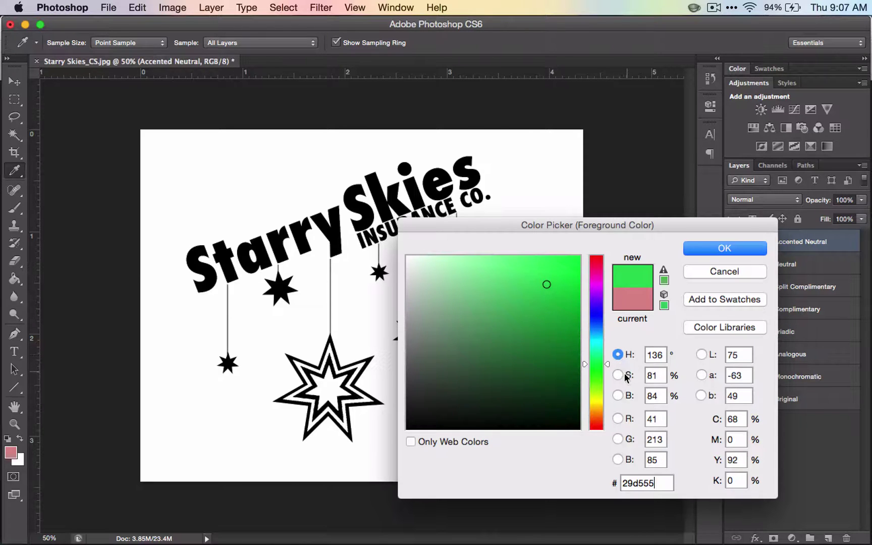
Step: View the colour field by saturation and brightness, then compare 29d555 against Adobe Color
{"action": "left_click", "coordinate": [617, 374]}
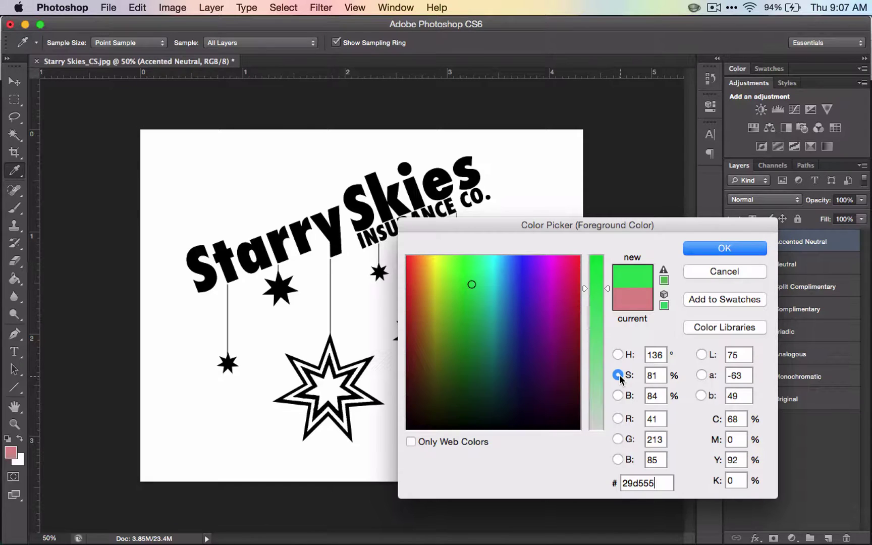
{"action": "left_click", "coordinate": [617, 395]}
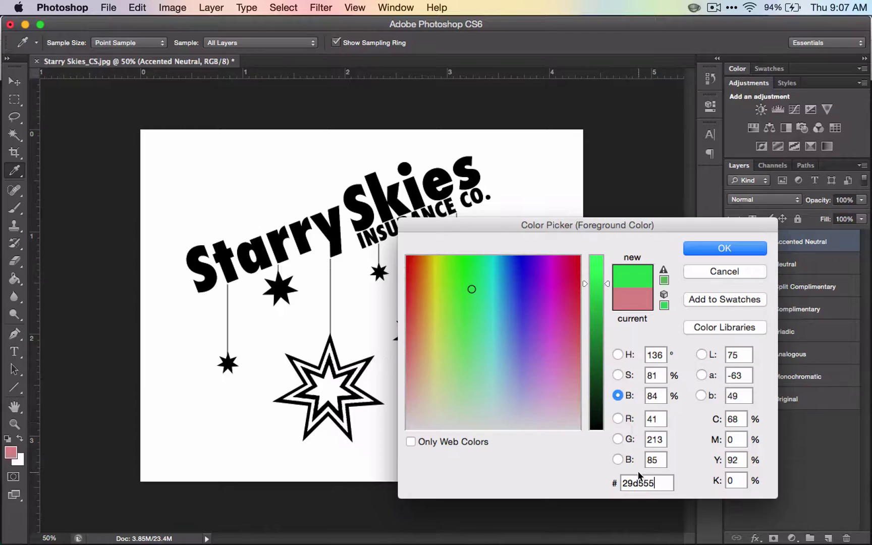
{"action": "key", "text": "super+Tab"}
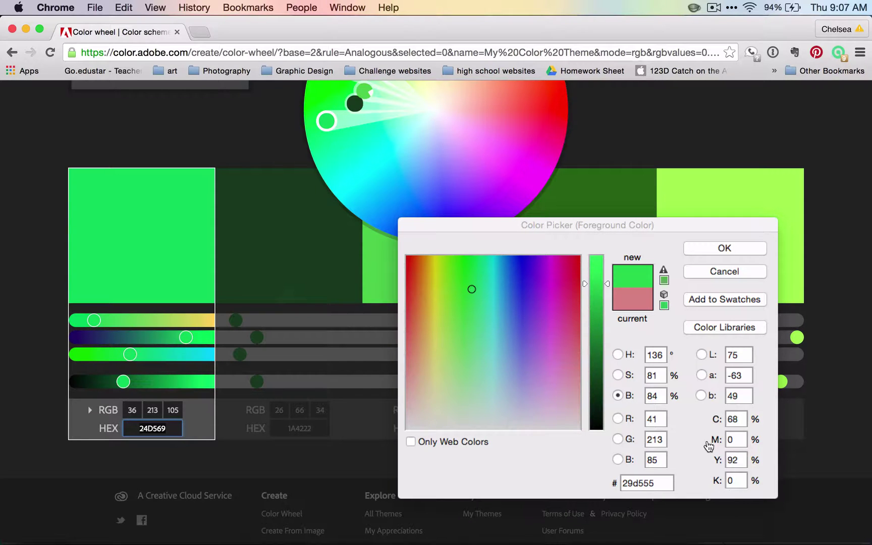
{"action": "left_click", "coordinate": [689, 479]}
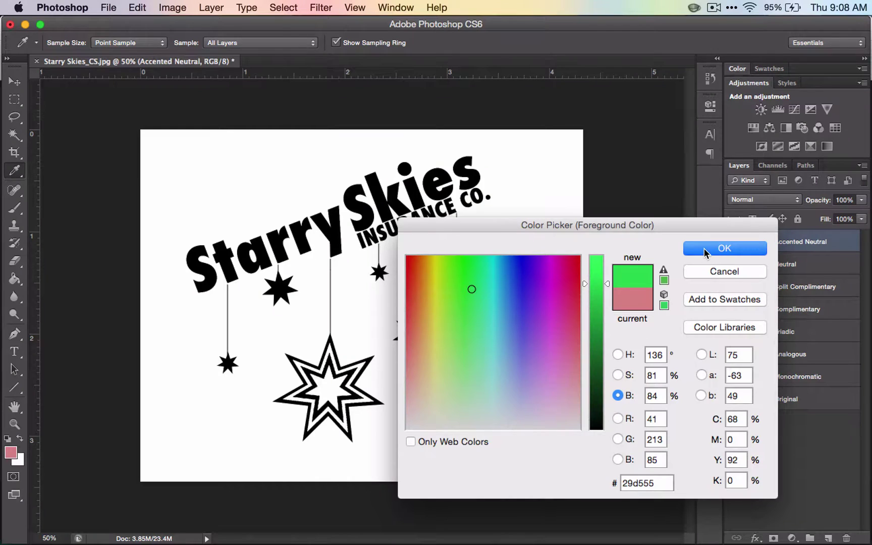
Step: Accept green 29d555, select the Analogous layer, and choose the Paint Bucket Tool
{"action": "left_click", "coordinate": [703, 247]}
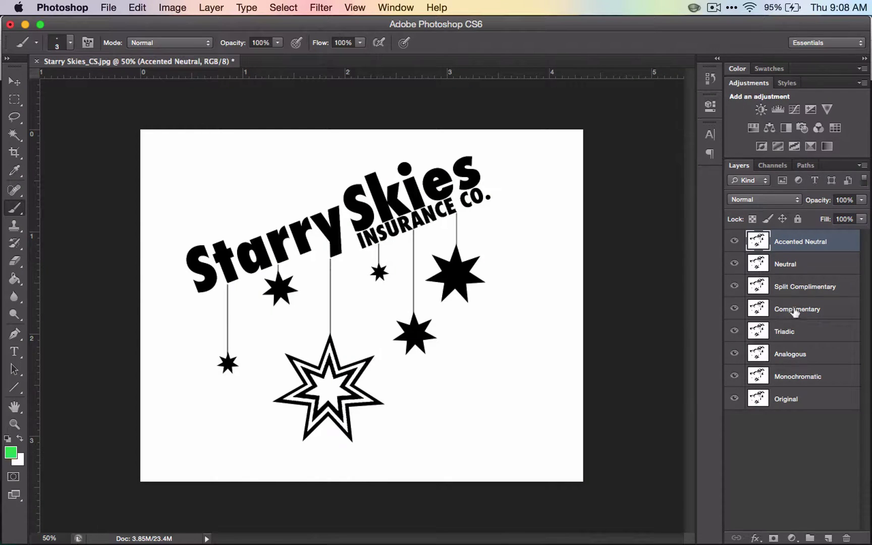
{"action": "left_click", "coordinate": [794, 354]}
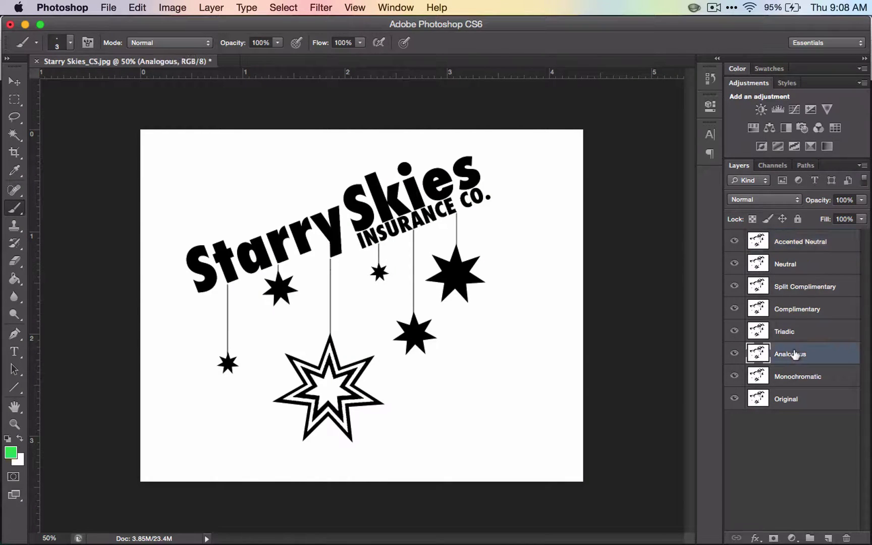
{"action": "left_click", "coordinate": [14, 280]}
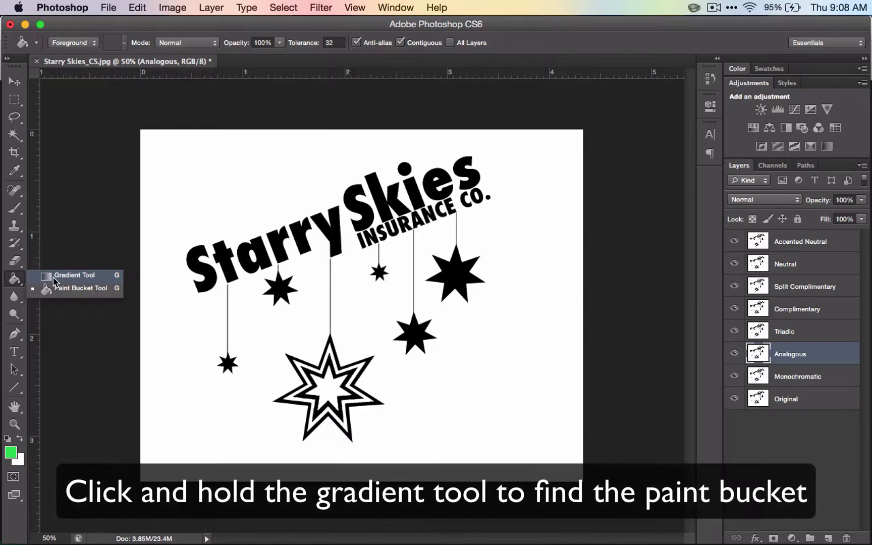
{"action": "left_click", "coordinate": [17, 283]}
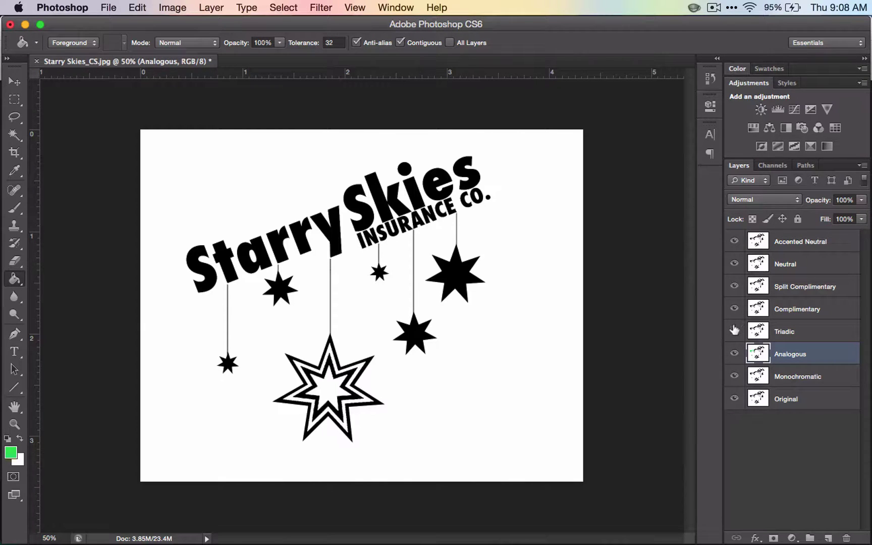
Step: Hide the Triadic, Neutral and Accented Neutral layers to reveal the Analogous artwork
{"action": "left_click", "coordinate": [734, 330]}
{"action": "left_click", "coordinate": [734, 263]}
{"action": "left_click", "coordinate": [732, 240]}
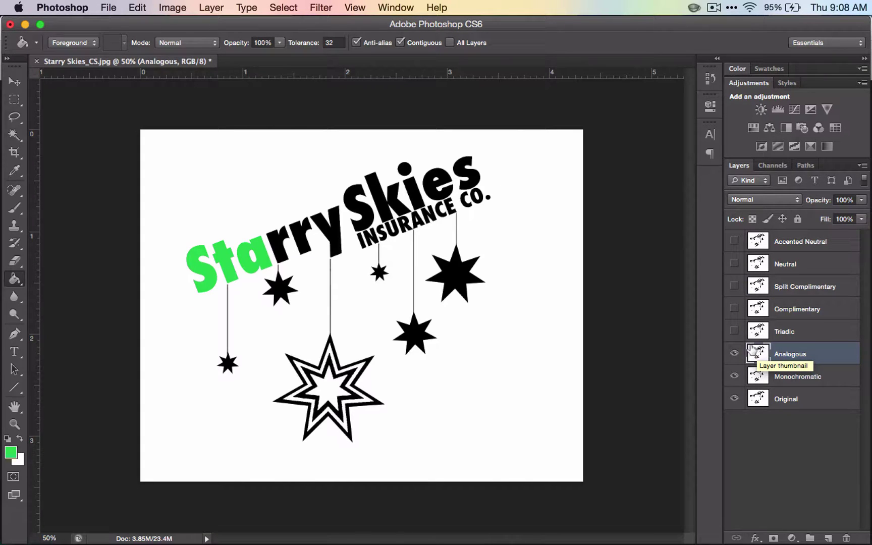
{"action": "left_click", "coordinate": [734, 330]}
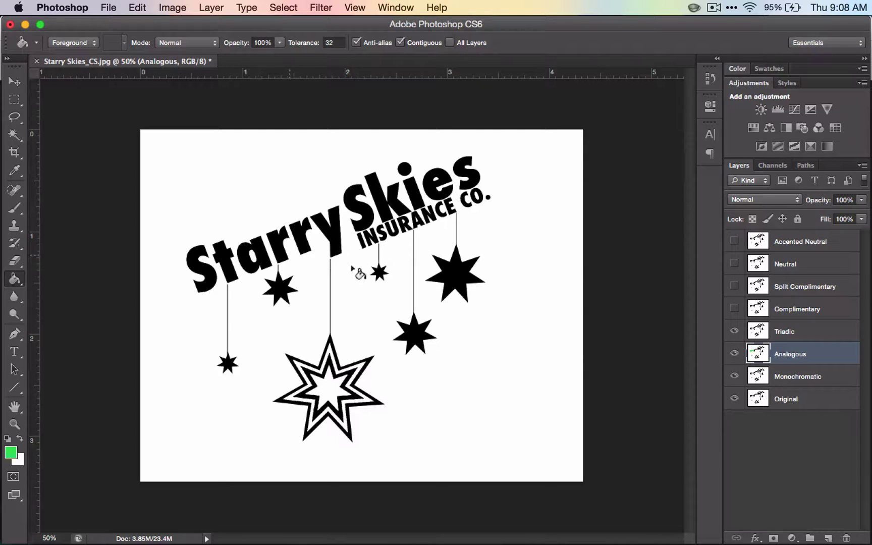
{"action": "left_click", "coordinate": [734, 330]}
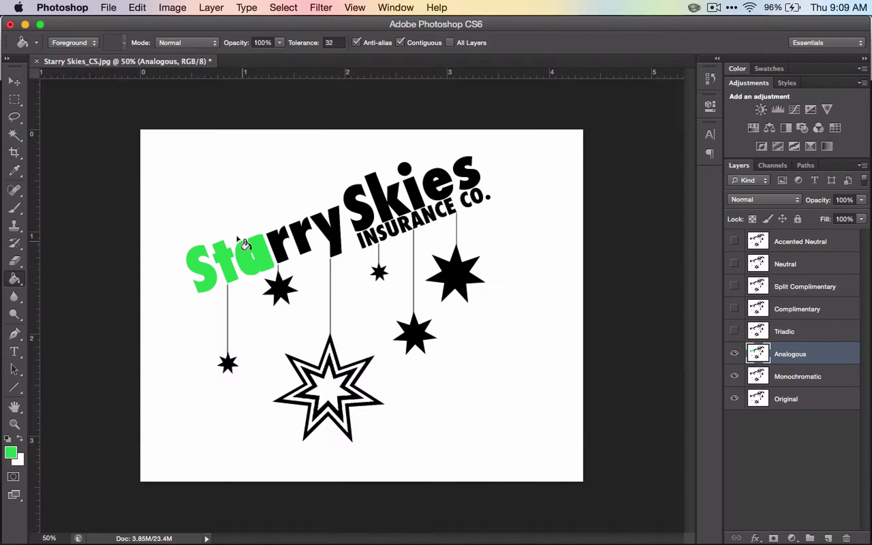
Step: Fill the first r of Starry green, refilling to cover its edges
{"action": "scroll", "coordinate": [252, 242], "scroll_direction": "up", "scroll_amount": 6}
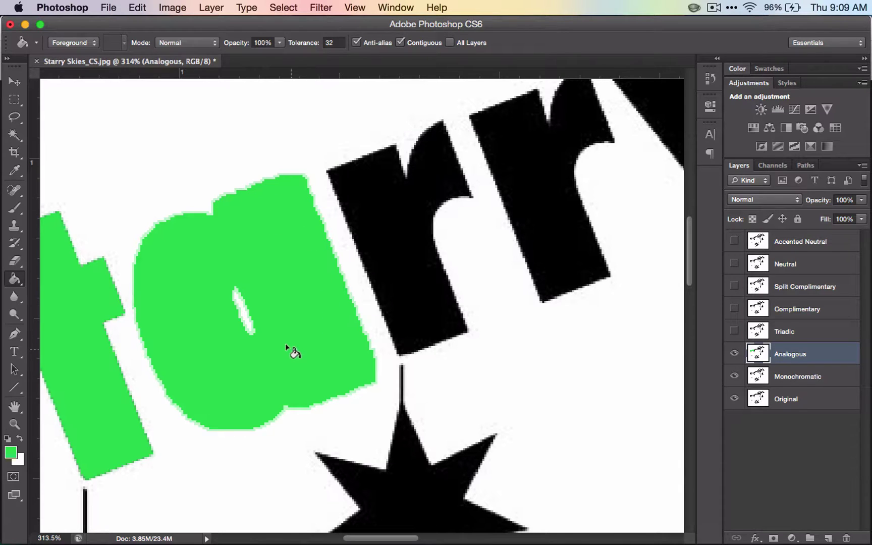
{"action": "left_click", "coordinate": [394, 261]}
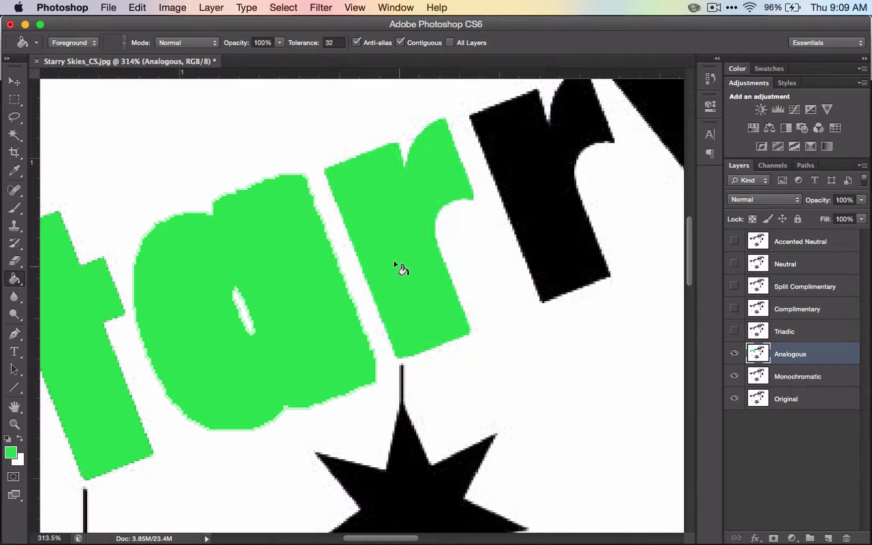
{"action": "left_click", "coordinate": [394, 262]}
{"action": "left_click", "coordinate": [394, 261]}
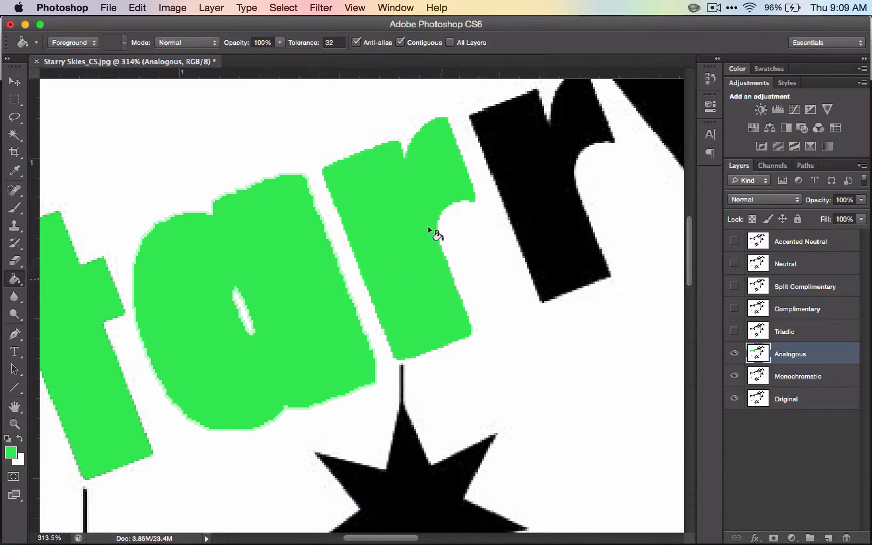
Step: Step back to an earlier fill state in the History panel, then collapse it
{"action": "left_click", "coordinate": [710, 78]}
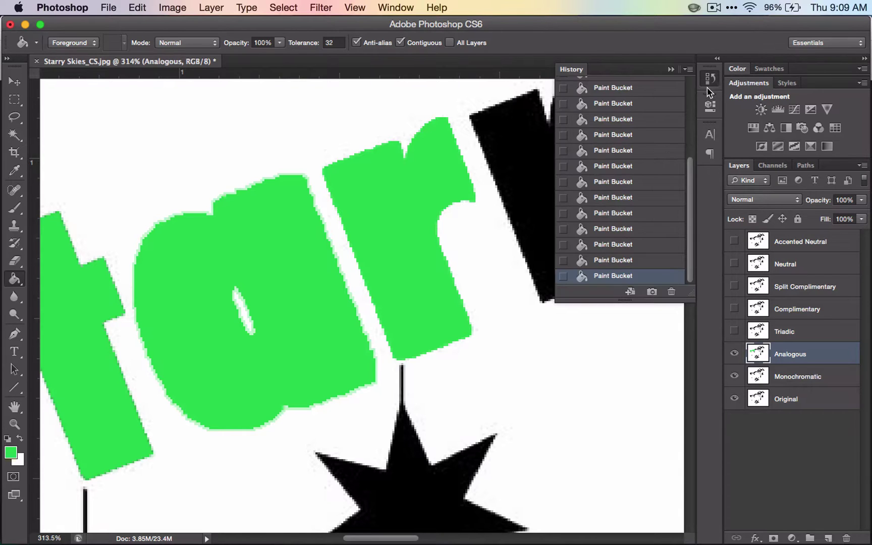
{"action": "left_click", "coordinate": [656, 85]}
{"action": "scroll", "coordinate": [532, 366], "scroll_direction": "down", "scroll_amount": 5}
{"action": "left_click", "coordinate": [710, 78]}
{"action": "scroll", "coordinate": [353, 303], "scroll_direction": "right", "scroll_amount": 5}
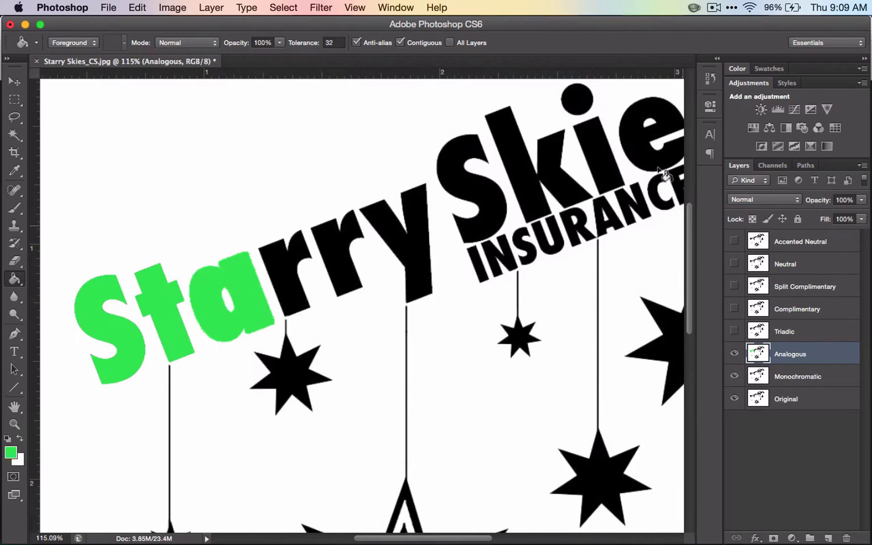
{"action": "left_click", "coordinate": [710, 78]}
{"action": "left_click_drag", "start_coordinate": [625, 305], "coordinate": [615, 360]}
{"action": "scroll", "coordinate": [620, 212], "scroll_direction": "up", "scroll_amount": 2}
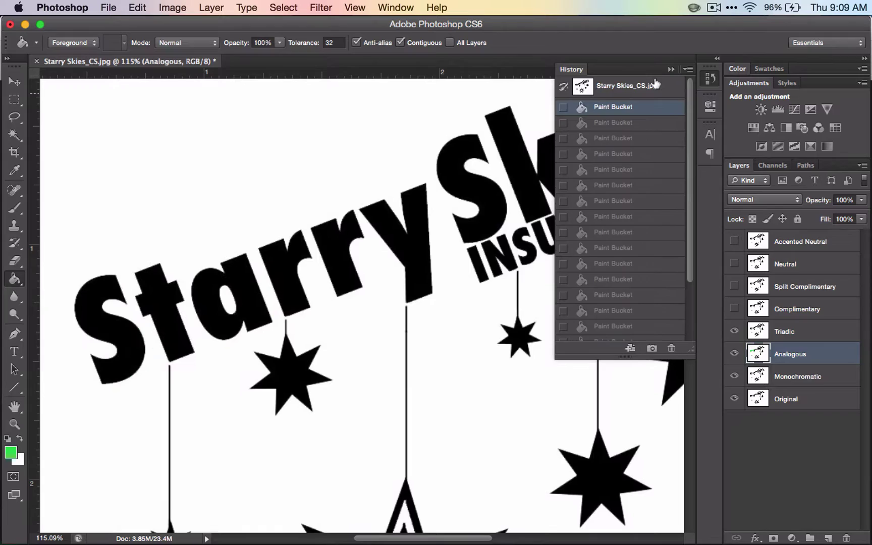
{"action": "left_click", "coordinate": [670, 69]}
Step: Fill the remaining r, r and y of Starry green, glancing at the Adobe Color scheme
{"action": "left_click", "coordinate": [268, 283]}
{"action": "left_click", "coordinate": [335, 253]}
{"action": "left_click", "coordinate": [399, 239]}
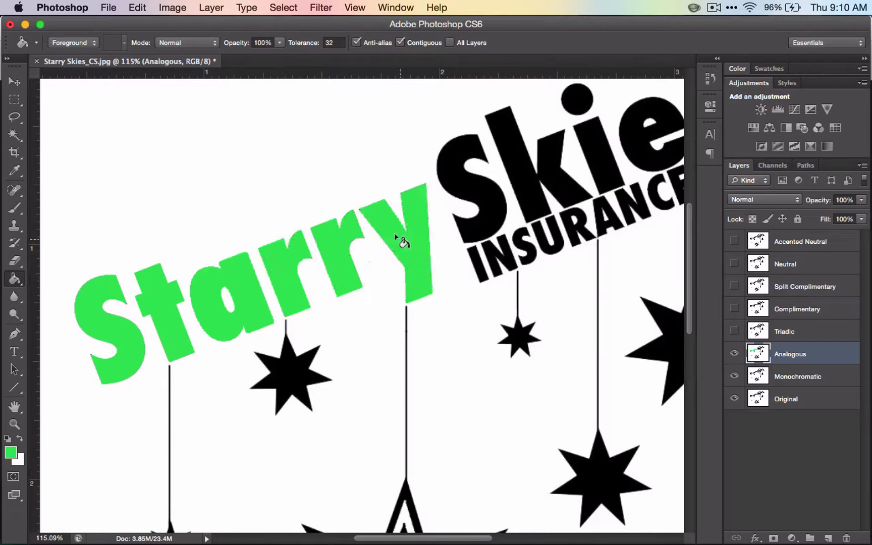
{"action": "key", "text": "super+Tab"}
{"action": "scroll", "coordinate": [331, 169], "scroll_direction": "up", "scroll_amount": 3}
{"action": "key", "text": "super+Tab"}
Step: Fill the S, k, i, its dot, e and s of Skies green
{"action": "left_click", "coordinate": [237, 297]}
{"action": "left_click", "coordinate": [317, 298]}
{"action": "left_click", "coordinate": [352, 286]}
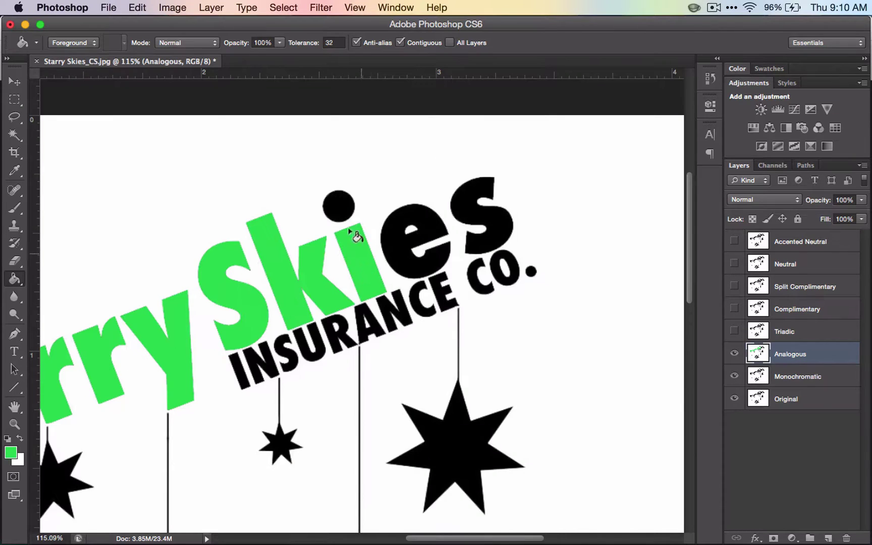
{"action": "left_click", "coordinate": [339, 206]}
{"action": "left_click", "coordinate": [391, 242]}
{"action": "left_click", "coordinate": [477, 218]}
Step: Select the dark green 1A4222 in Adobe Color, undoing a premature outline fill
{"action": "key", "text": "super+Tab"}
{"action": "left_click", "coordinate": [302, 292]}
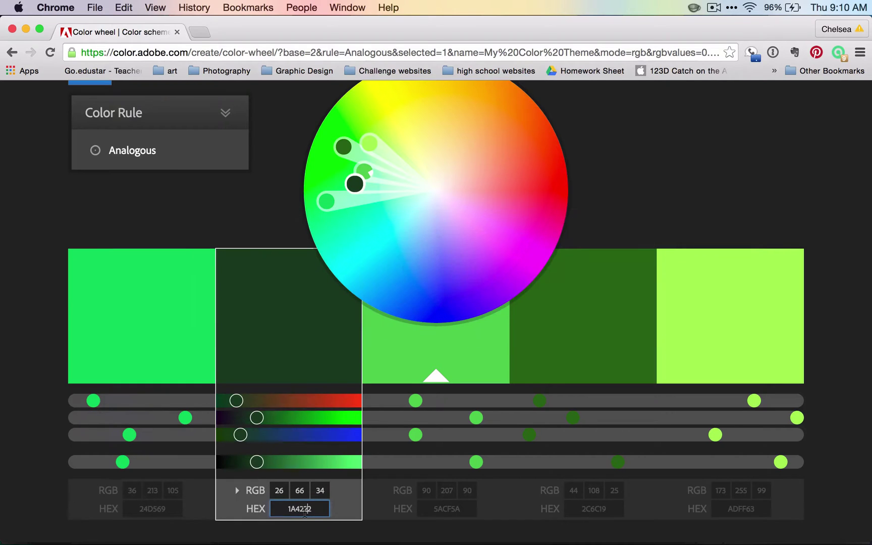
{"action": "double_click", "coordinate": [298, 511]}
{"action": "key", "text": "super+Tab"}
{"action": "scroll", "coordinate": [259, 516], "scroll_direction": "down", "scroll_amount": 10}
{"action": "scroll", "coordinate": [259, 516], "scroll_direction": "left", "scroll_amount": 5}
{"action": "left_click", "coordinate": [235, 388]}
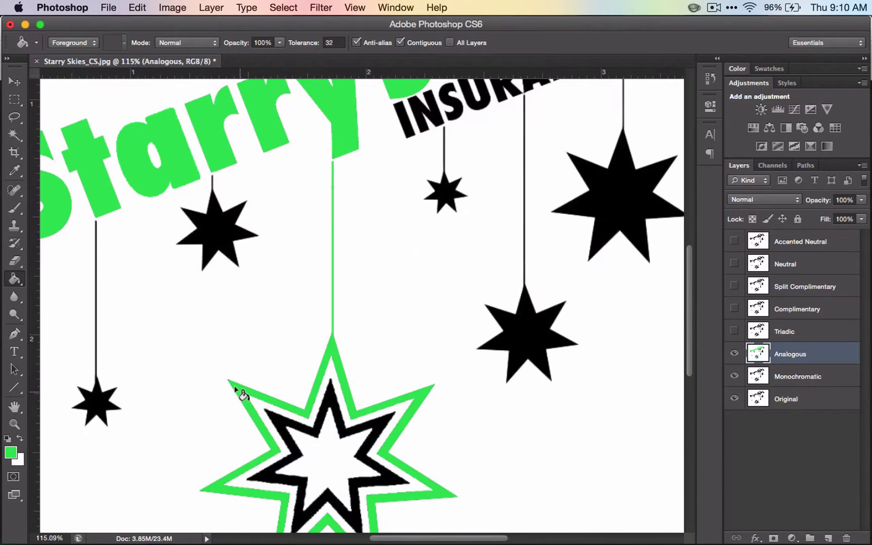
{"action": "key", "text": "super+z"}
Step: Copy 1A4222 from Adobe Color and make it Photoshop's foreground colour
{"action": "left_click", "coordinate": [10, 453]}
{"action": "key", "text": "super+Tab"}
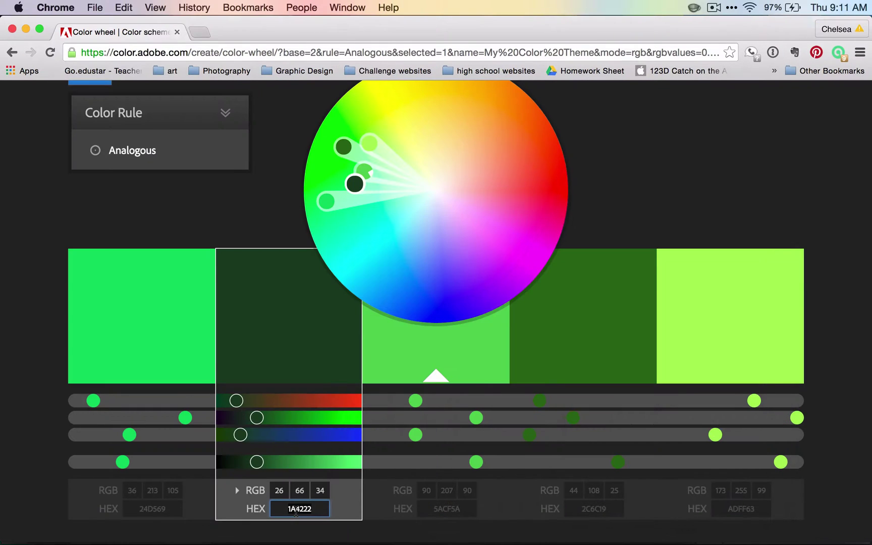
{"action": "double_click", "coordinate": [296, 511]}
{"action": "key", "text": "super+c"}
{"action": "key", "text": "super+Tab"}
{"action": "key", "text": "super+v"}
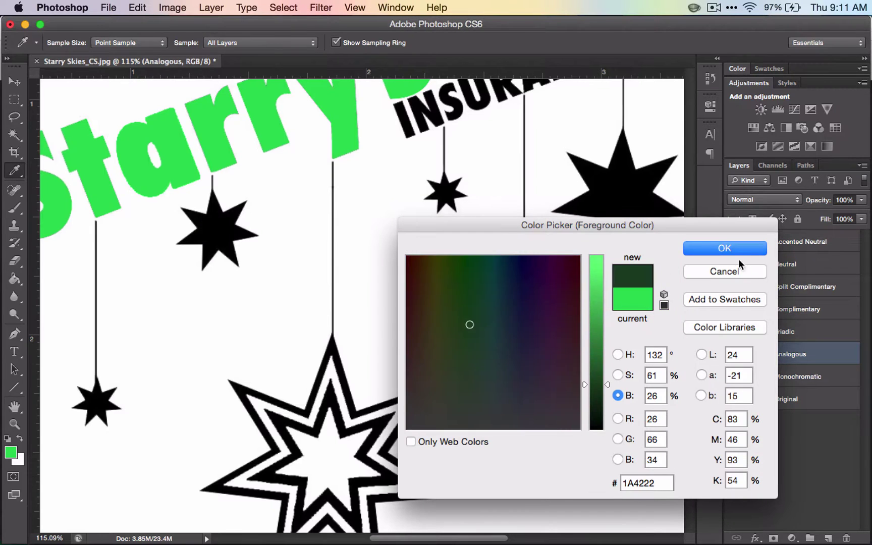
{"action": "key", "text": "Return"}
Step: Fill two small stars, the big star's outline and another star dark green; copy 5ACF5A
{"action": "left_click", "coordinate": [333, 348]}
{"action": "left_click", "coordinate": [95, 404]}
{"action": "left_click", "coordinate": [444, 192]}
{"action": "key", "text": "super+Tab"}
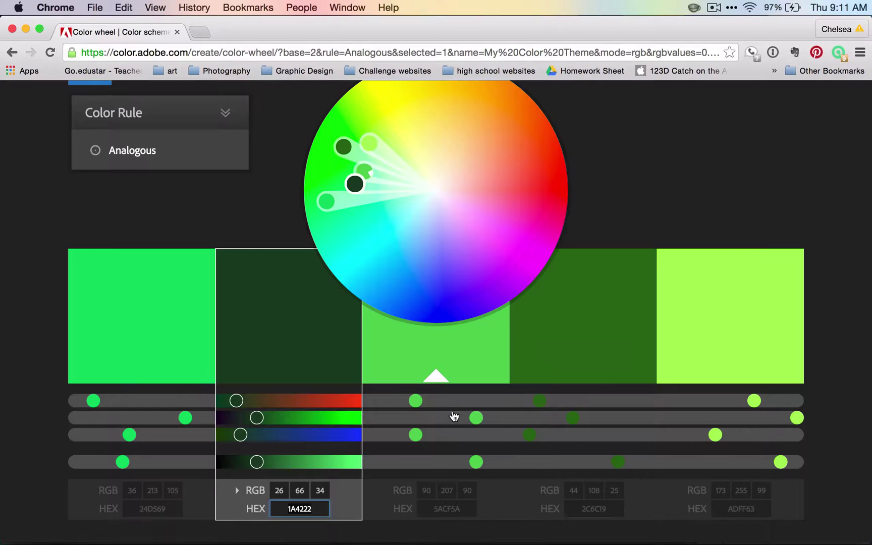
{"action": "left_click", "coordinate": [467, 510]}
{"action": "double_click", "coordinate": [446, 508]}
{"action": "key", "text": "super+c"}
{"action": "key", "text": "super+Tab"}
{"action": "left_click", "coordinate": [214, 239]}
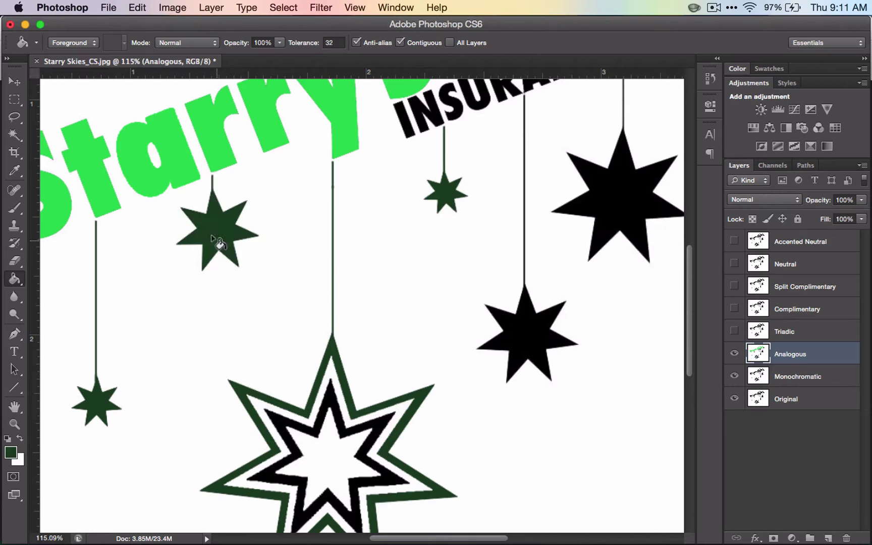
Step: Set the foreground colour to 5ACF5A and return to the fill tool
{"action": "key", "text": "super+Tab"}
{"action": "key", "text": "super+Tab"}
{"action": "left_click", "coordinate": [11, 453]}
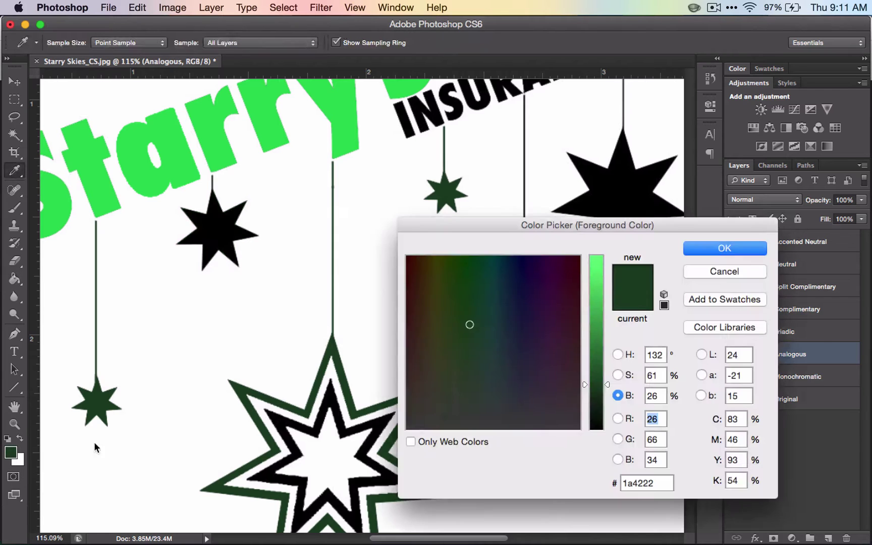
{"action": "left_click_drag", "start_coordinate": [669, 491], "coordinate": [609, 483]}
{"action": "key", "text": "super+v"}
{"action": "left_click", "coordinate": [722, 248]}
{"action": "key", "text": "g"}
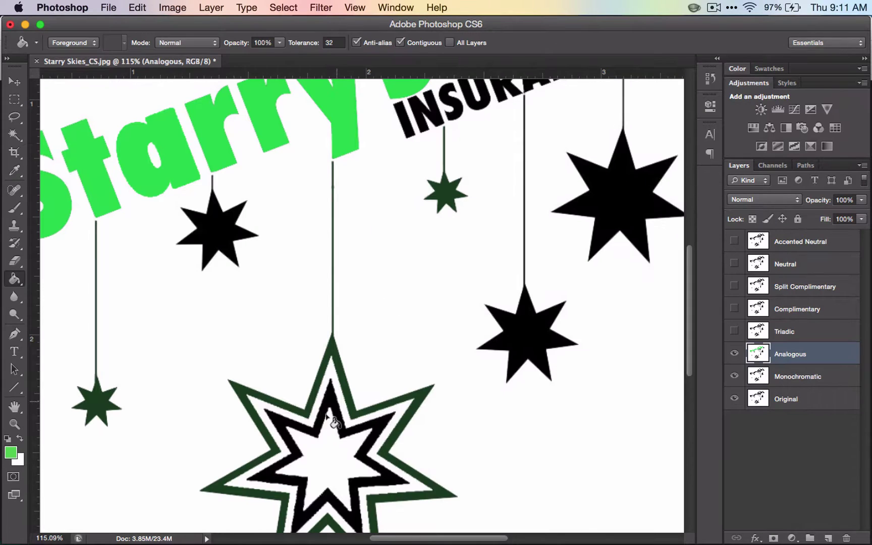
Step: Undo a light green fill on the left star and pick the scheme's 2C6C19 instead
{"action": "left_click", "coordinate": [237, 262]}
{"action": "key", "text": "super+z"}
{"action": "key", "text": "super+Tab"}
{"action": "left_click", "coordinate": [526, 506]}
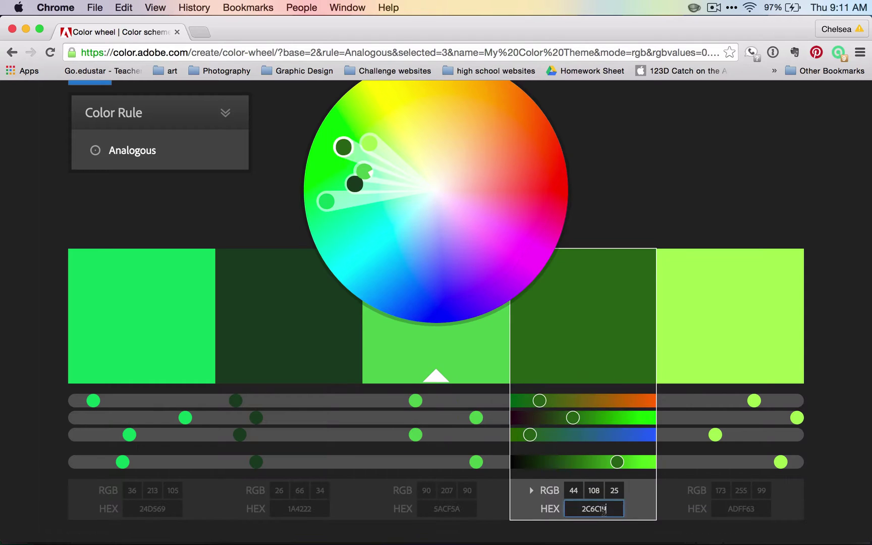
{"action": "key", "text": "super+Tab"}
{"action": "left_click", "coordinate": [218, 249]}
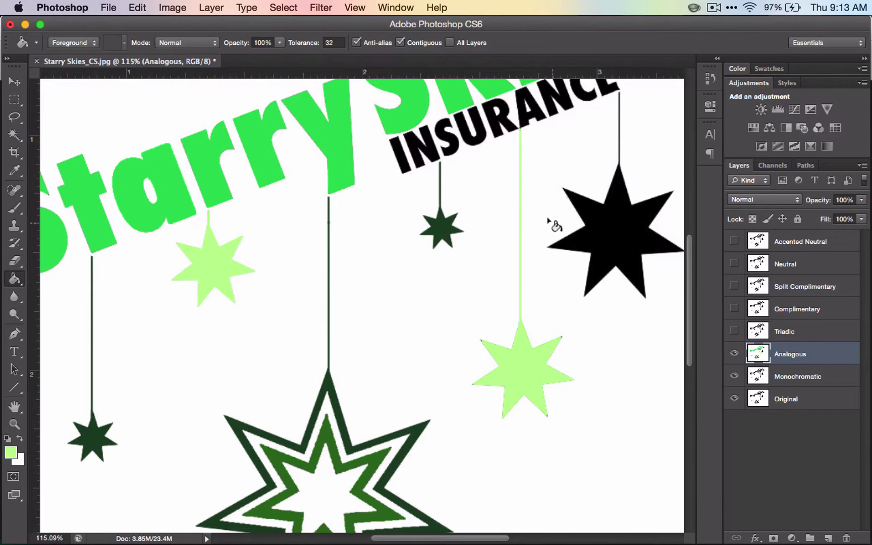
Step: Sample the dark green star's 2c6c19 in the Color Picker and set it as foreground
{"action": "scroll", "coordinate": [554, 225], "scroll_direction": "right", "scroll_amount": 5}
{"action": "scroll", "coordinate": [554, 224], "scroll_direction": "up", "scroll_amount": 3}
{"action": "scroll", "coordinate": [554, 225], "scroll_direction": "right", "scroll_amount": 1}
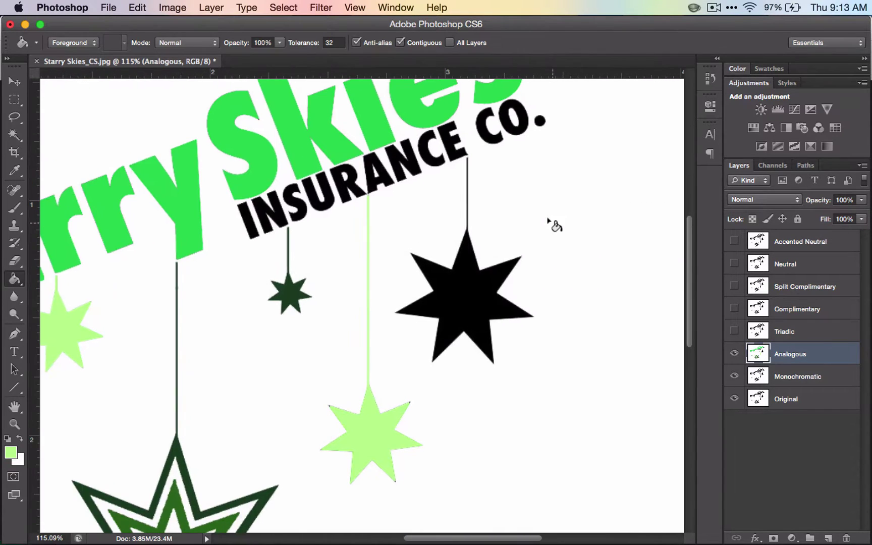
{"action": "left_click", "coordinate": [10, 454]}
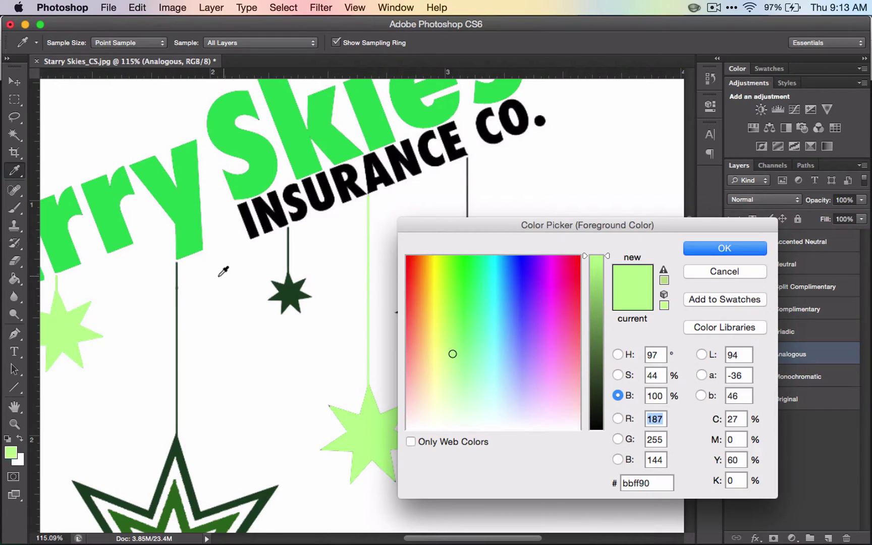
{"action": "left_click", "coordinate": [185, 232]}
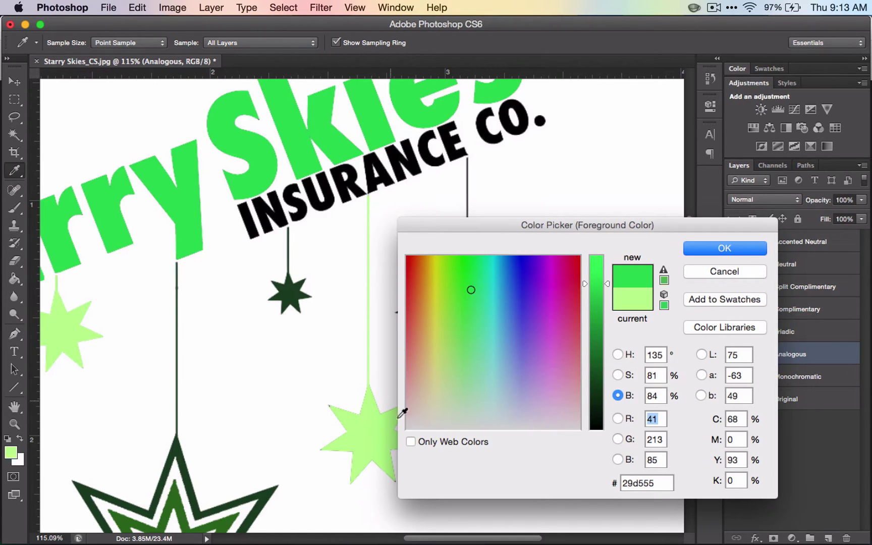
{"action": "left_click", "coordinate": [378, 420]}
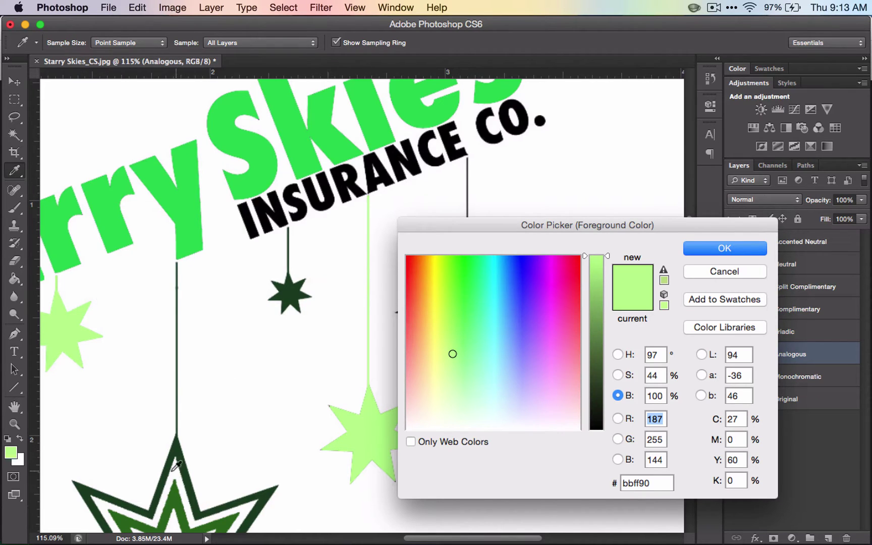
{"action": "left_click", "coordinate": [180, 500]}
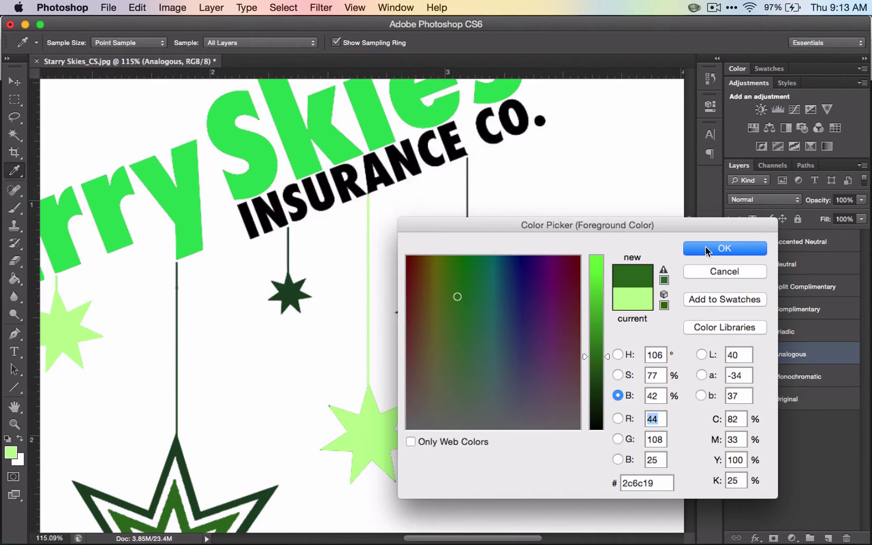
{"action": "left_click", "coordinate": [706, 248]}
Step: Paint Bucket fill each letter of INSURANCE with the green 2C6C19
{"action": "key", "text": "g"}
{"action": "left_click", "coordinate": [255, 221]}
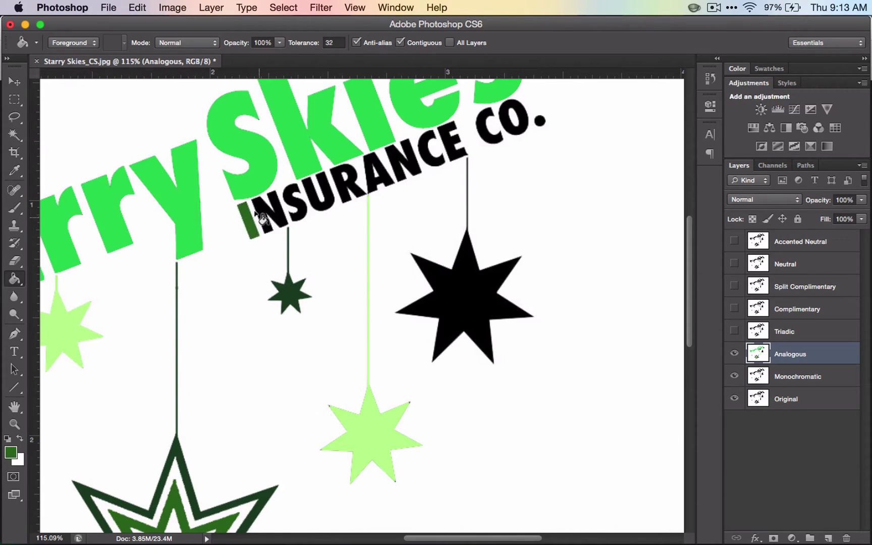
{"action": "left_click", "coordinate": [273, 212]}
{"action": "left_click", "coordinate": [299, 204]}
{"action": "left_click", "coordinate": [323, 194]}
{"action": "left_click", "coordinate": [348, 185]}
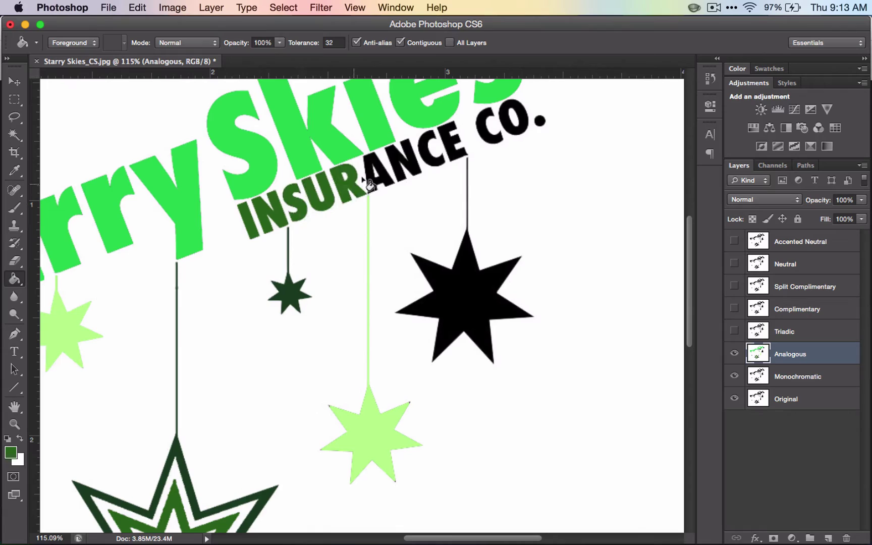
{"action": "left_click", "coordinate": [376, 176]}
{"action": "left_click", "coordinate": [401, 162]}
{"action": "left_click", "coordinate": [429, 150]}
{"action": "left_click", "coordinate": [454, 139]}
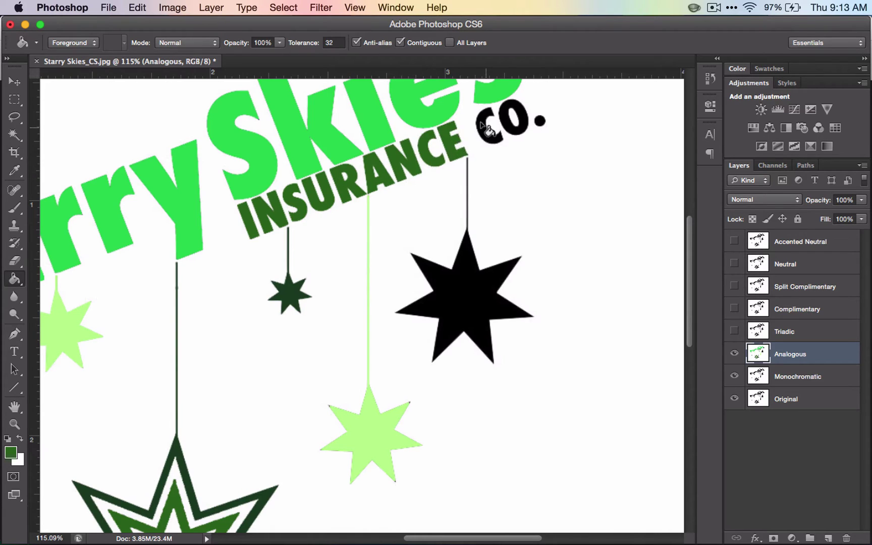
Step: Fill CO., its period and the large black star green, then zoom out to review
{"action": "left_click", "coordinate": [485, 128]}
{"action": "left_click", "coordinate": [521, 117]}
{"action": "left_click", "coordinate": [539, 121]}
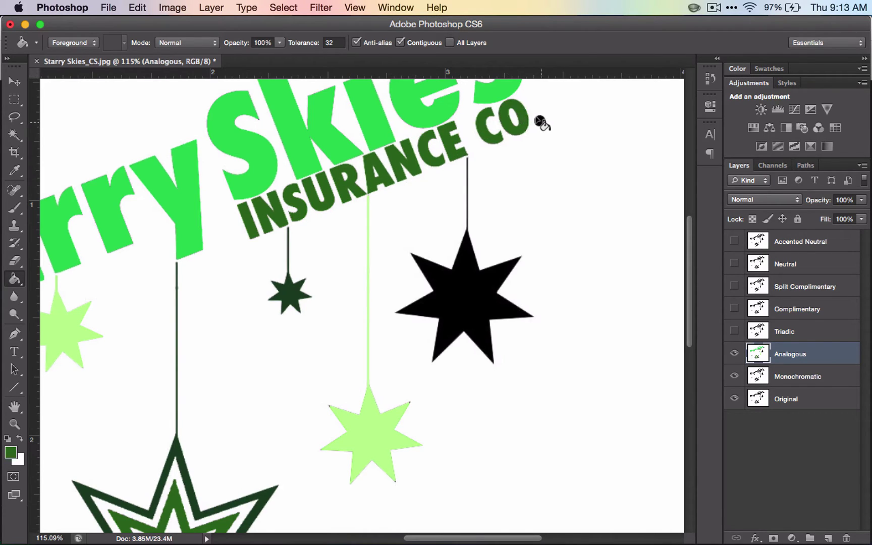
{"action": "left_click", "coordinate": [459, 307]}
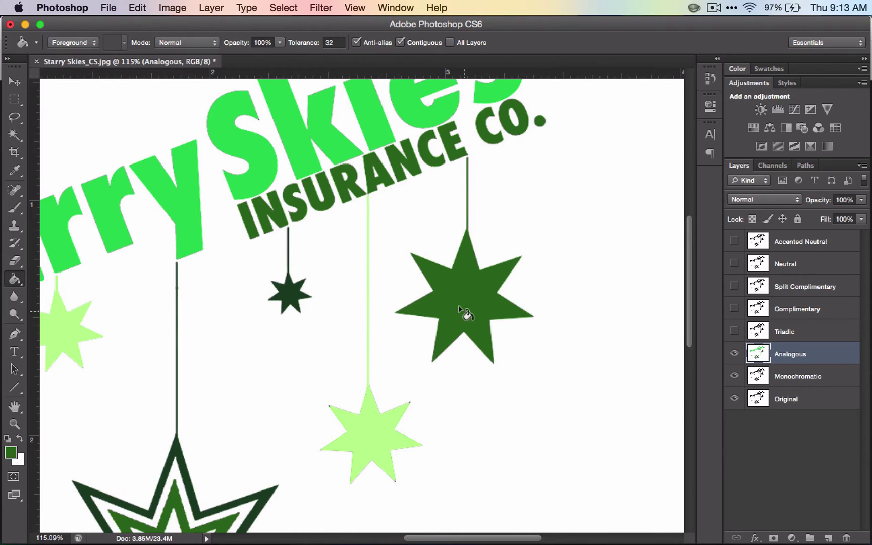
{"action": "scroll", "coordinate": [465, 313], "scroll_direction": "down", "scroll_amount": 3}
{"action": "scroll", "coordinate": [464, 312], "scroll_direction": "down", "scroll_amount": 3}
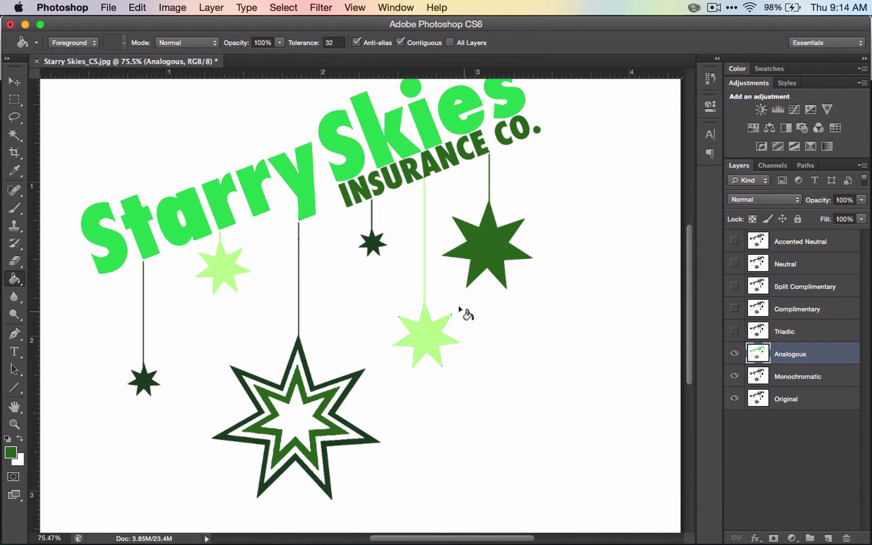
{"action": "scroll", "coordinate": [464, 313], "scroll_direction": "up", "scroll_amount": 3}
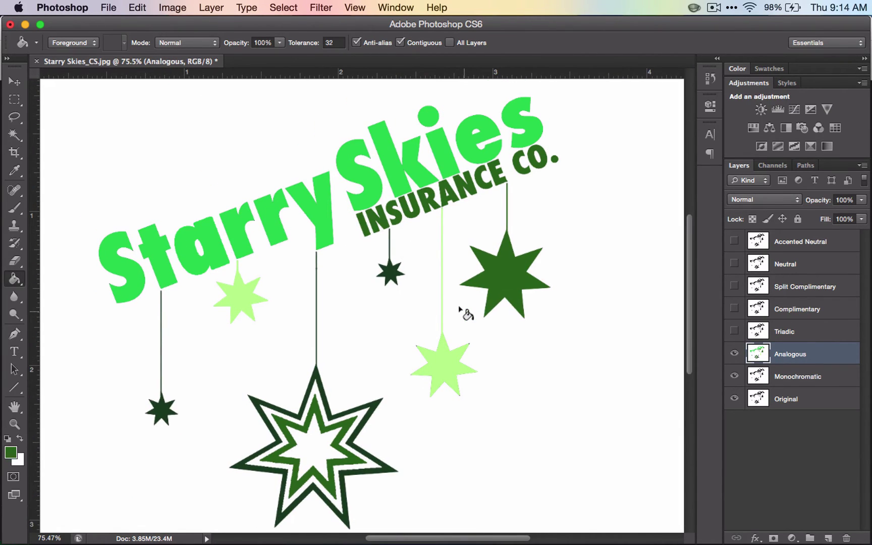